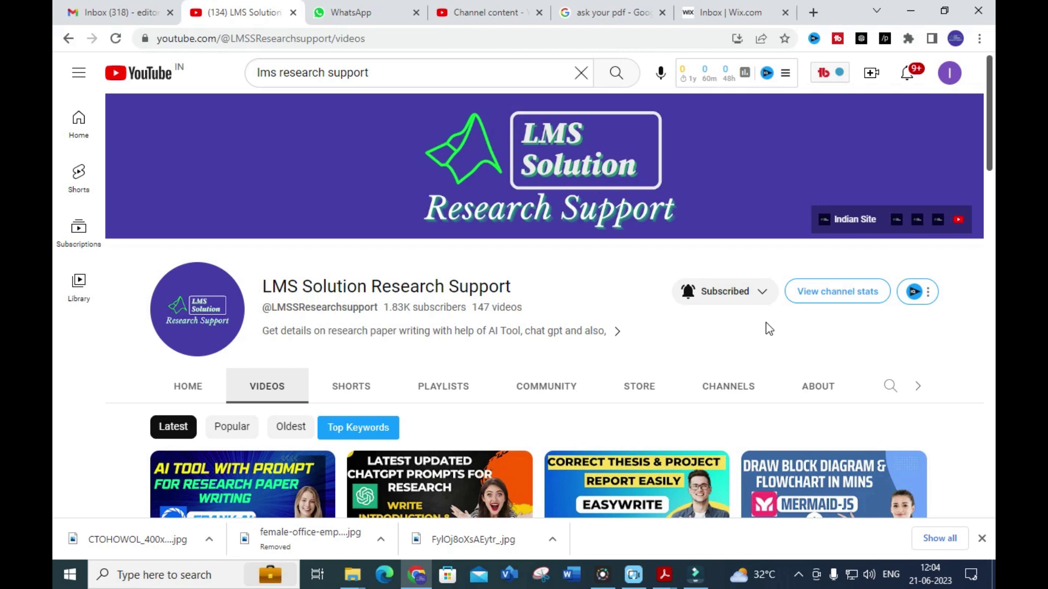
Open askyourpdf.com from the Google results and scroll to its Upload Document Here box
left_click(609, 6)
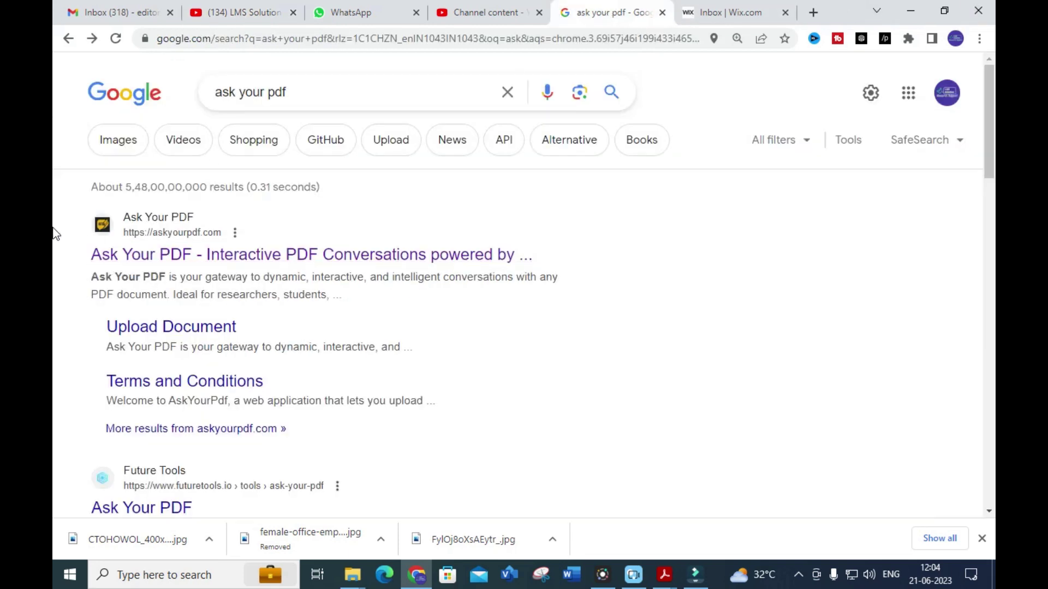
scroll(54, 231, "down", 1)
scroll(82, 251, "up", 1)
left_click(186, 256)
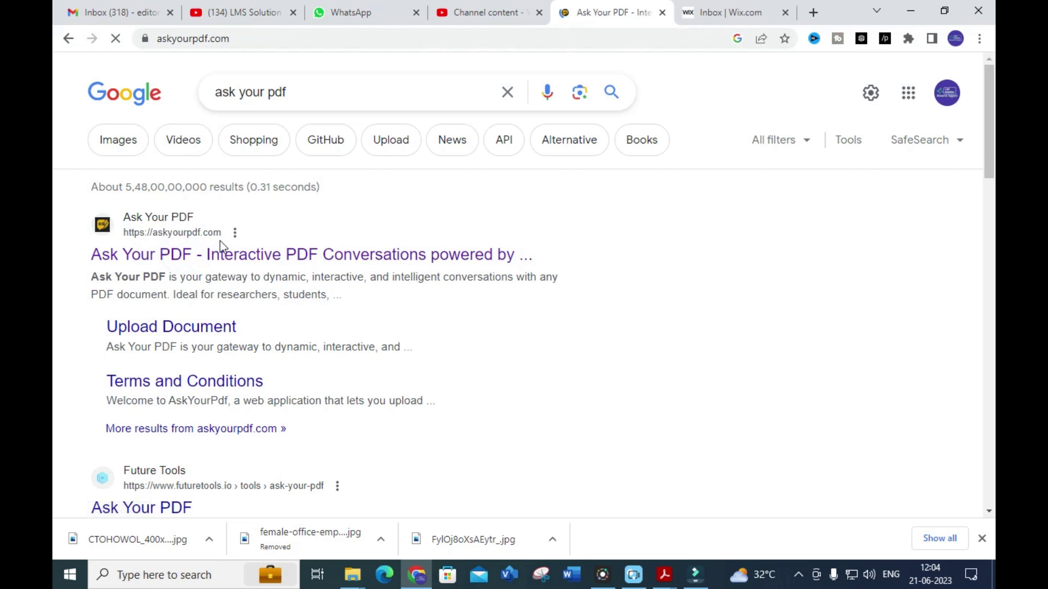
scroll(244, 248, "down", 6)
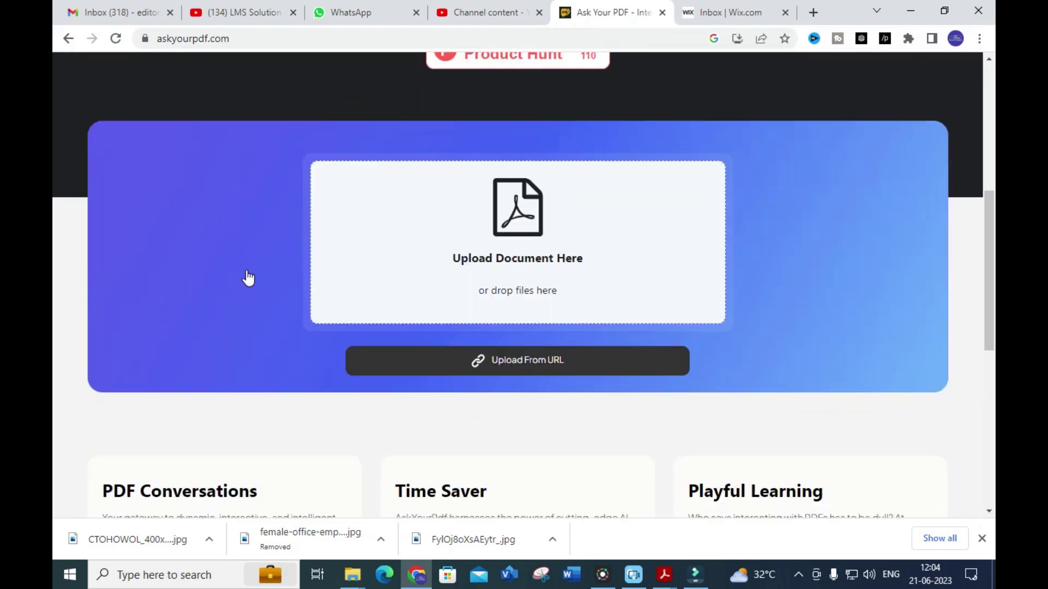
scroll(246, 276, "up", 6)
scroll(247, 276, "up", 1)
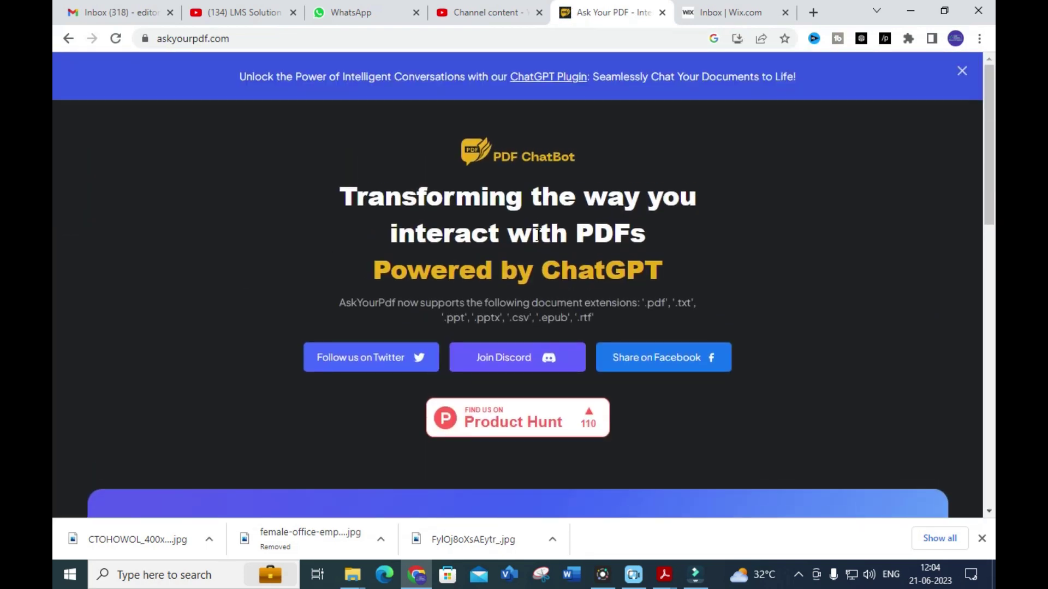
scroll(421, 262, "down", 8)
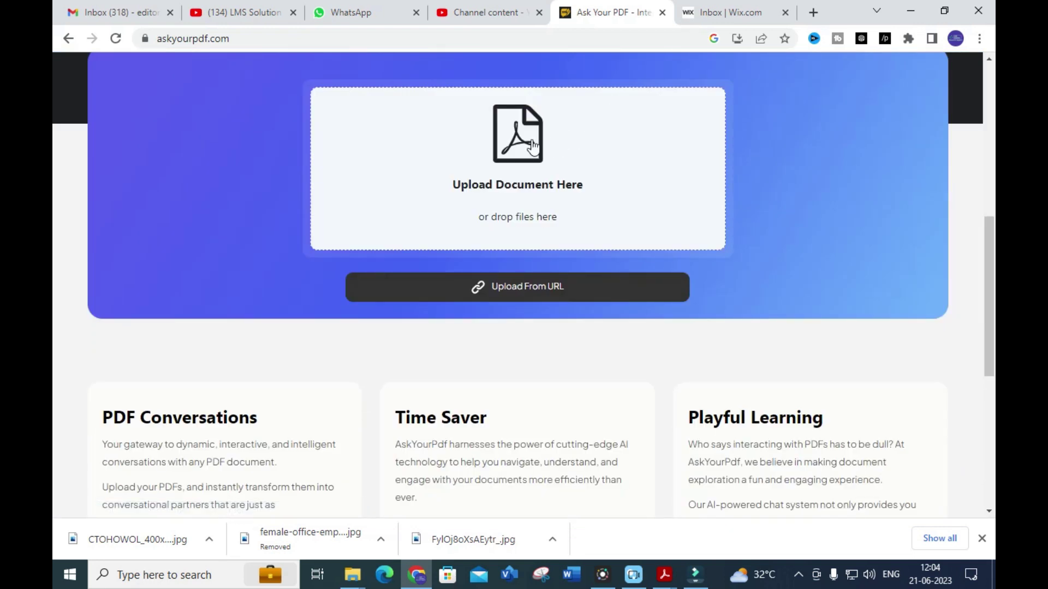
left_click(658, 579)
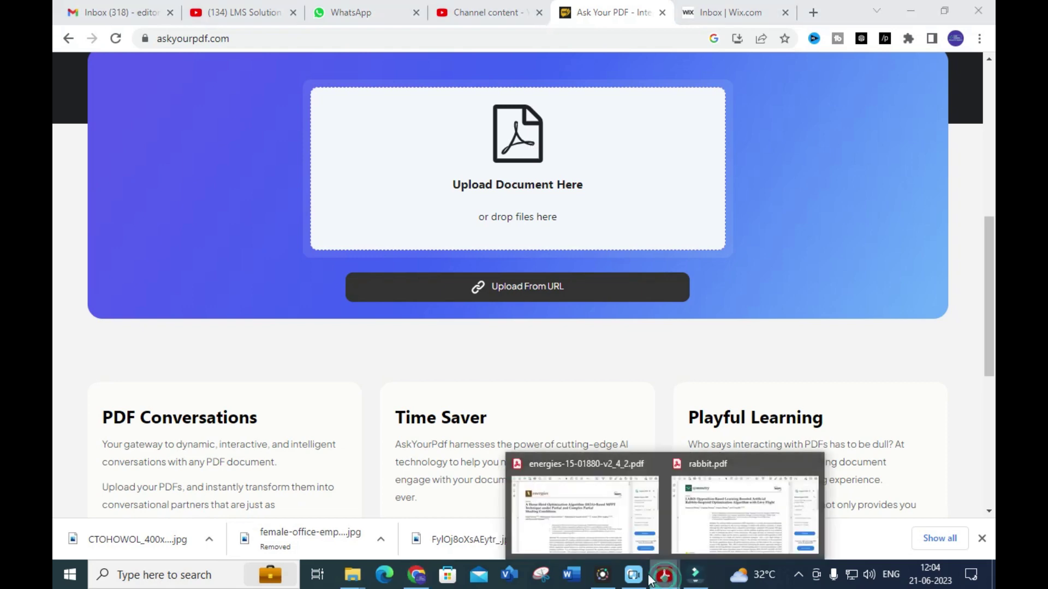
View energies-15-01880-v2_4_2.pdf and rabbit.pdf in Acrobat Reader, ending back on the energies paper
left_click(585, 516)
scroll(308, 278, "down", 2)
scroll(306, 275, "up", 2)
scroll(222, 221, "down", 1)
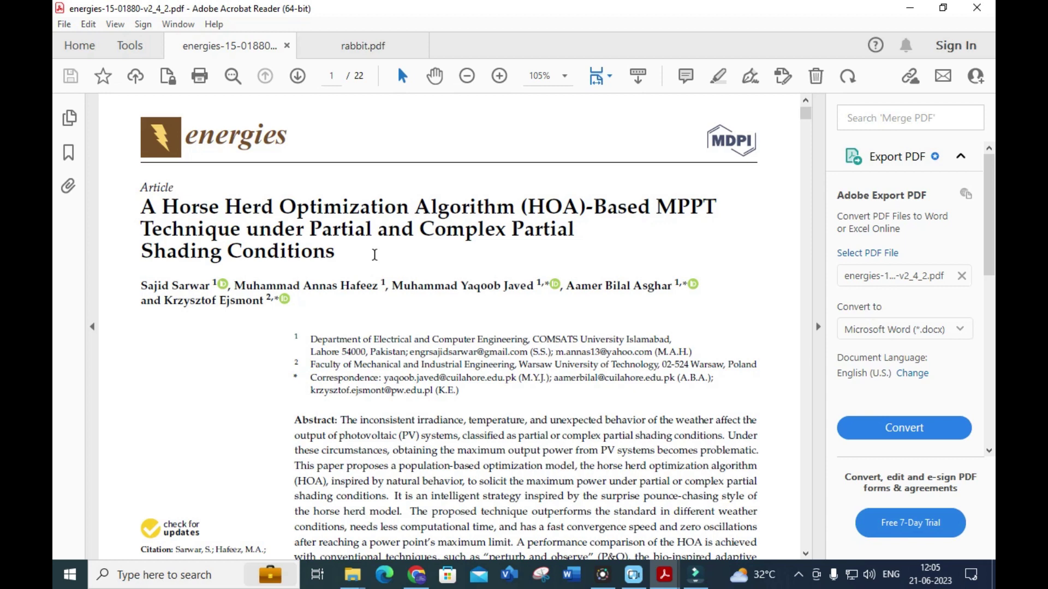
left_click(371, 48)
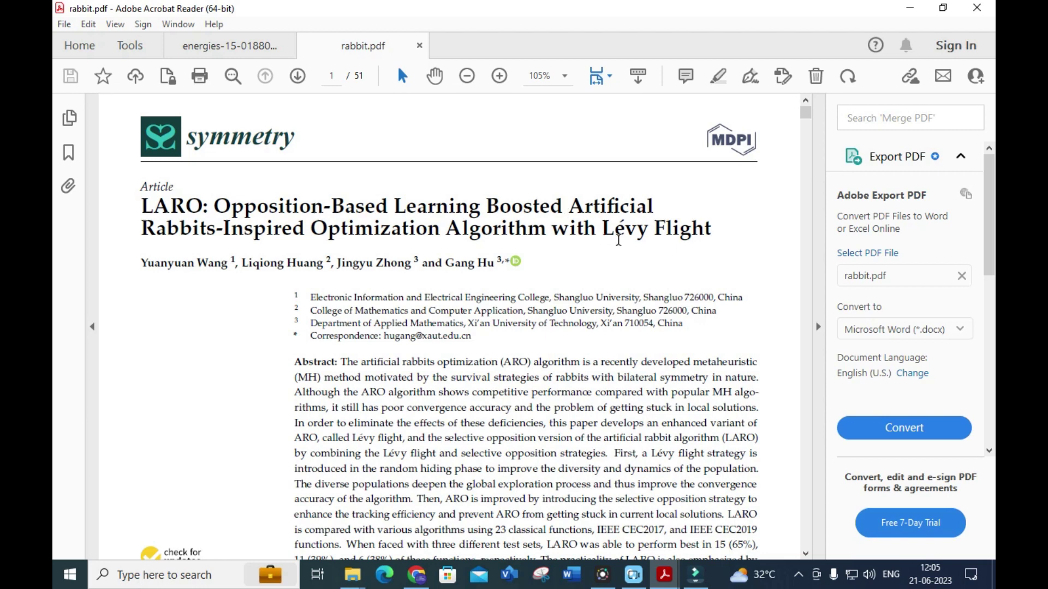
left_click(240, 46)
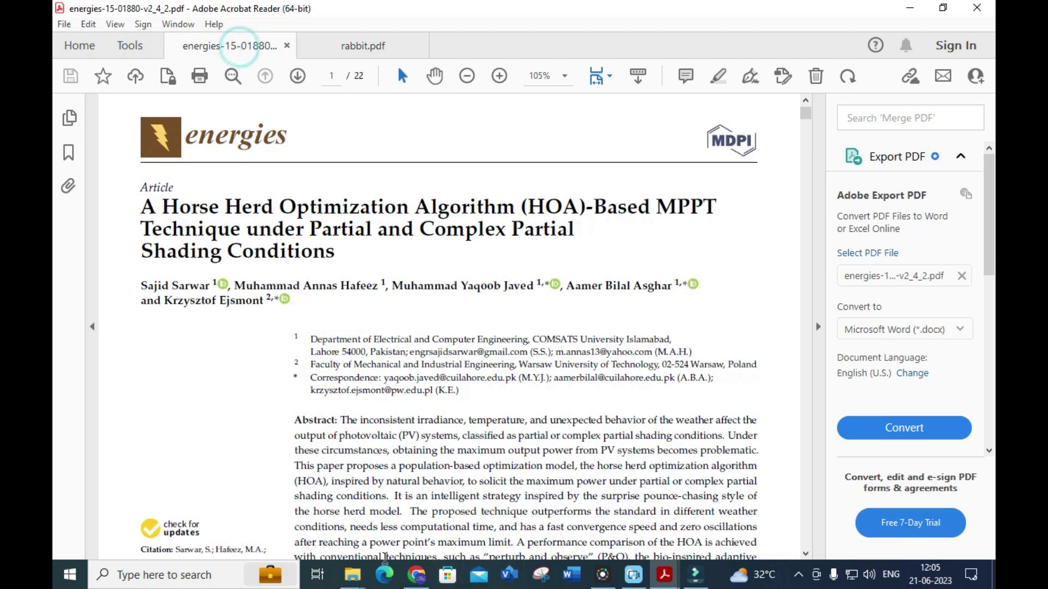
left_click(416, 575)
Upload energies-15-01880-v2_4_2.pdf to AskYourPDF through the Open dialog
left_click(515, 184)
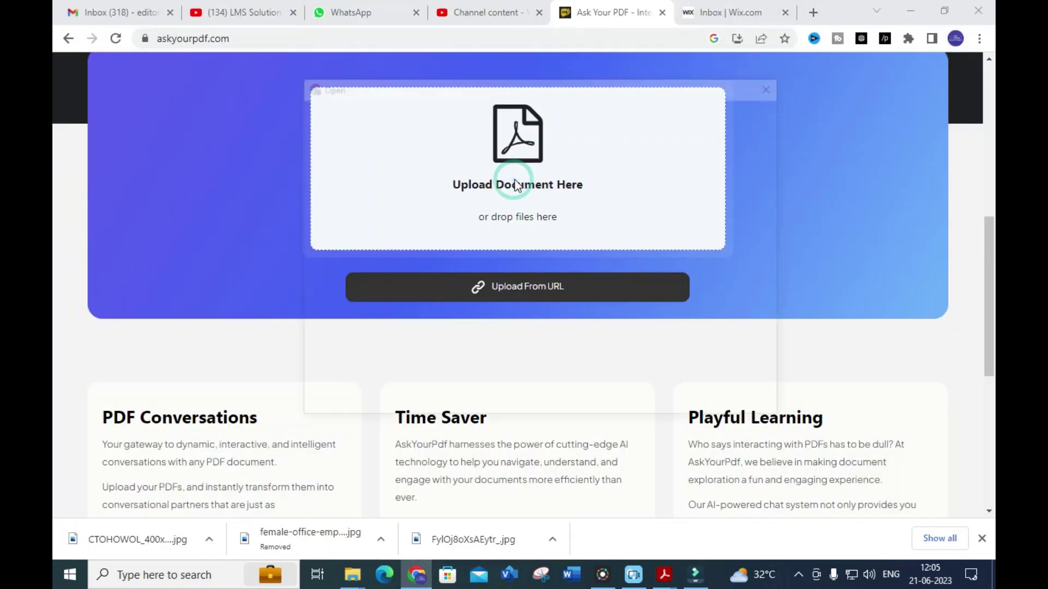
scroll(548, 237, "down", 2)
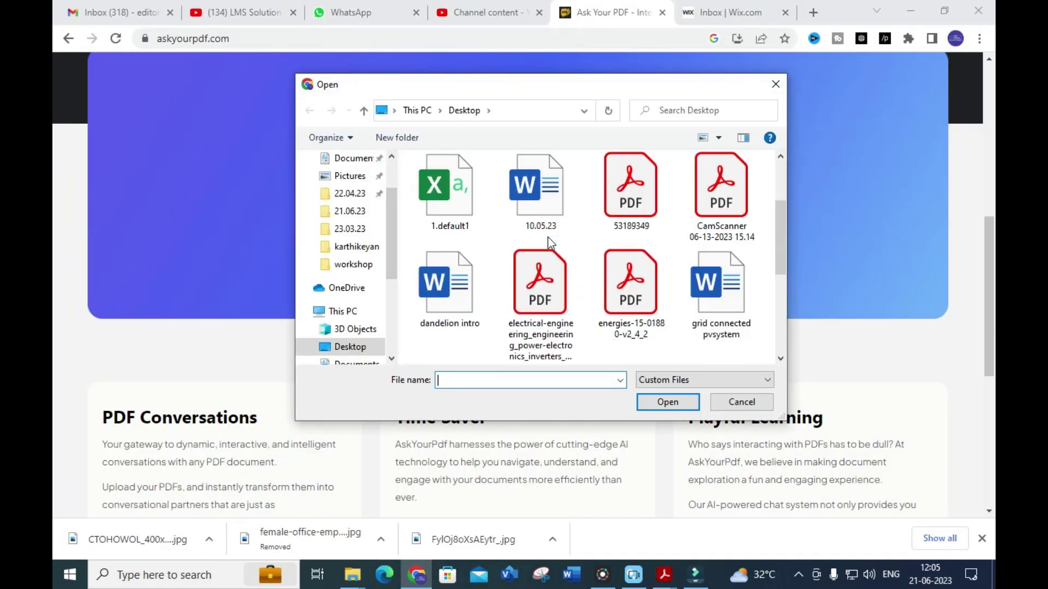
scroll(548, 238, "down", 4)
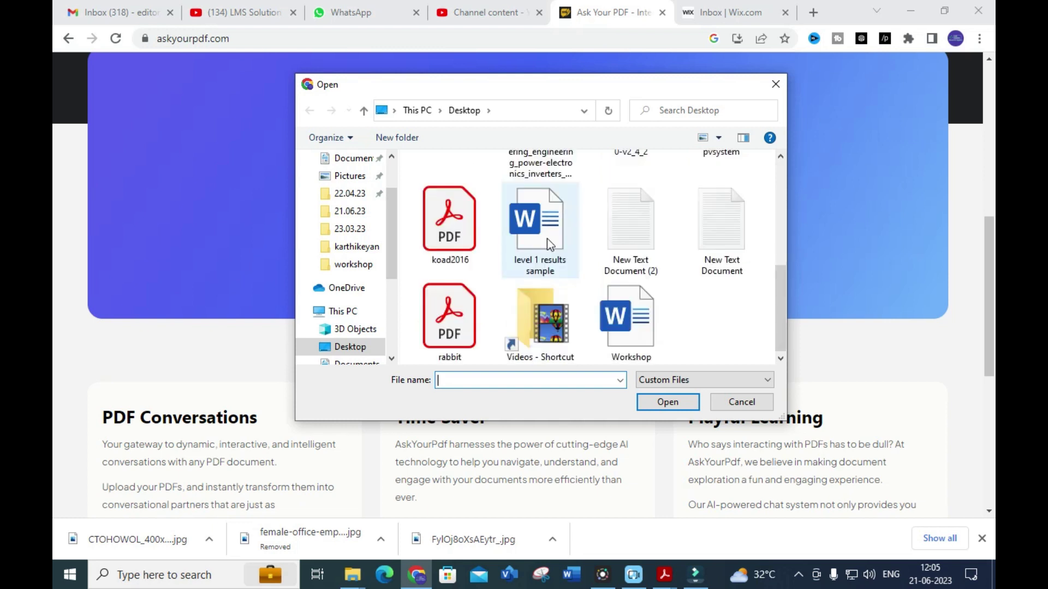
scroll(547, 238, "up", 4)
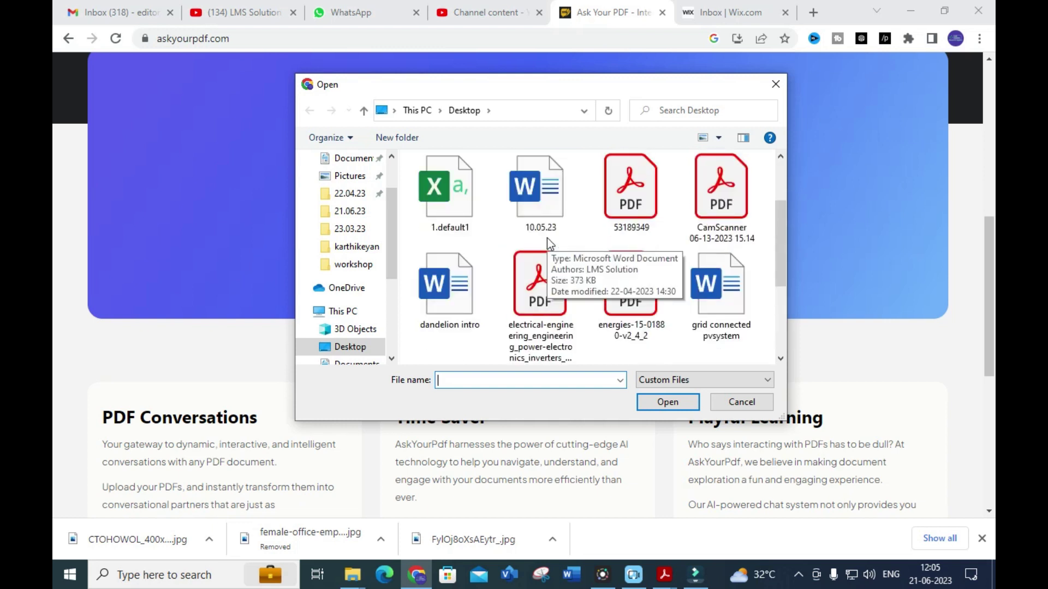
left_click(622, 297)
left_click(658, 403)
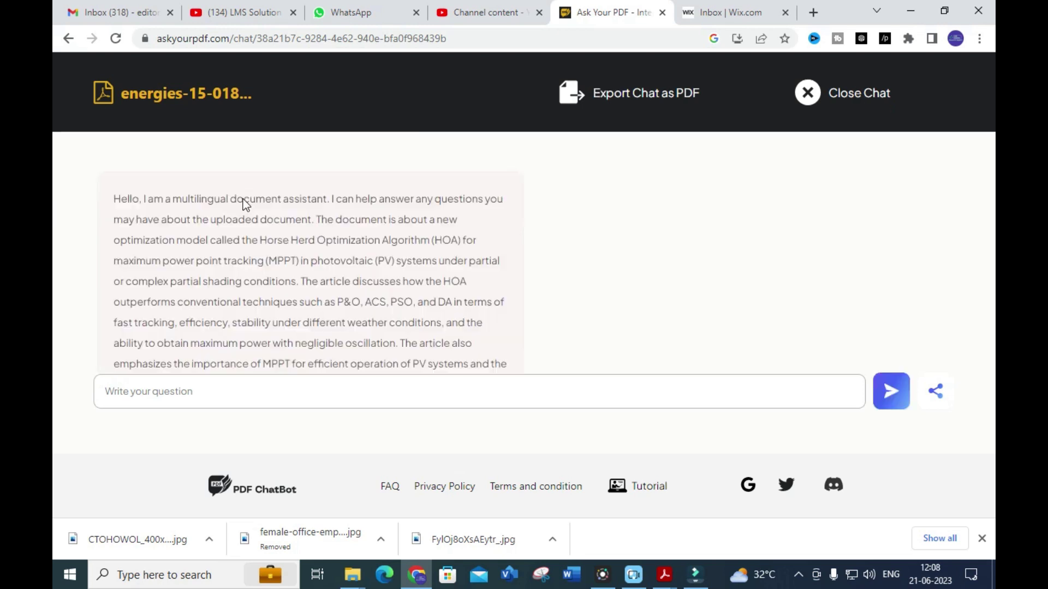
Read through the chatbot's HOA paper summary and its three suggested questions on HOA, conventional techniques and MPPT
scroll(244, 199, "down", 1)
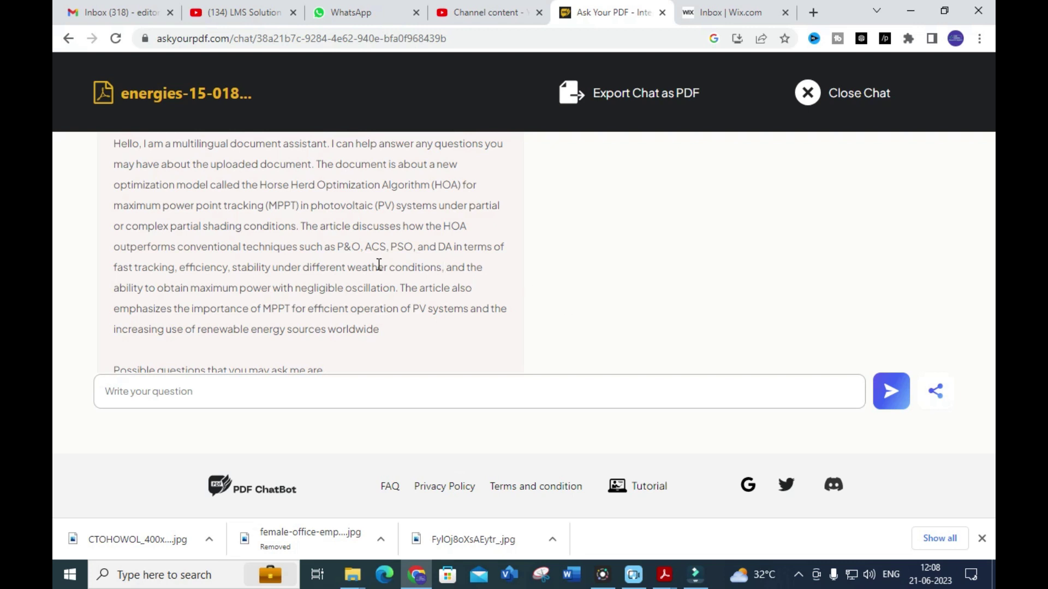
scroll(380, 264, "up", 2)
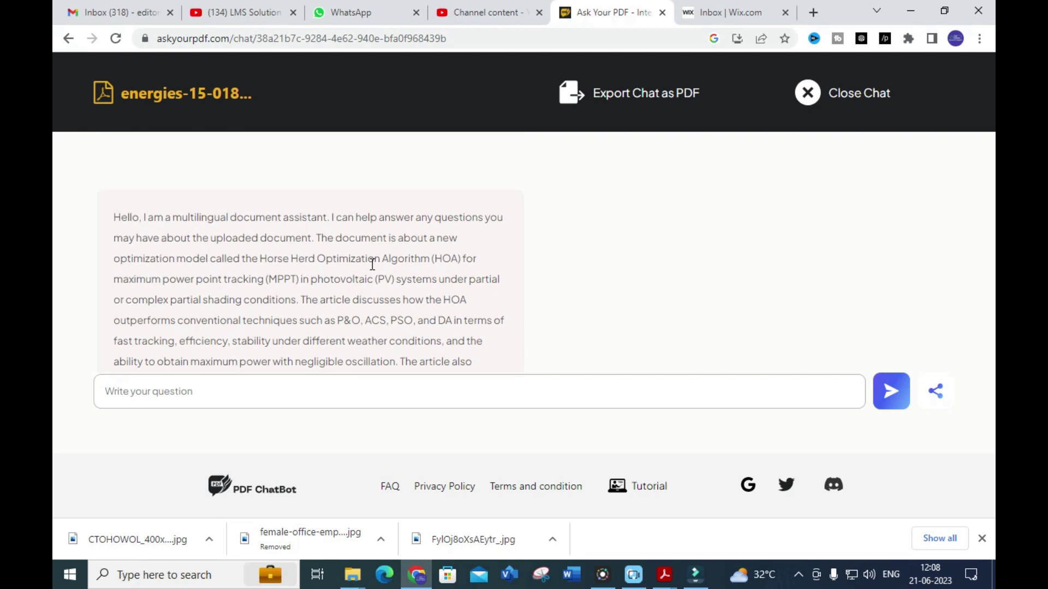
scroll(367, 258, "down", 3)
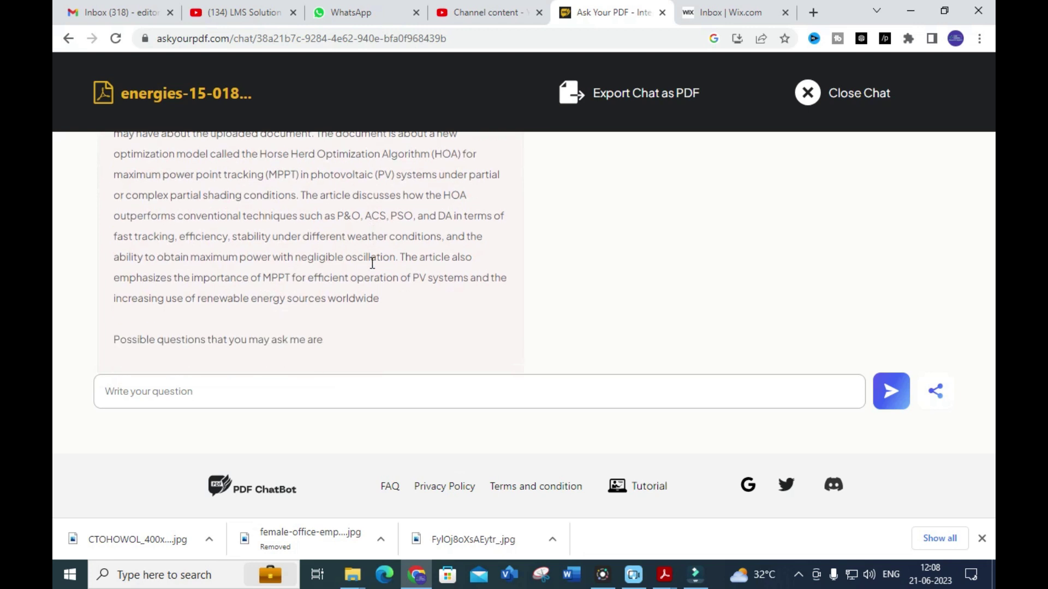
scroll(357, 253, "up", 3)
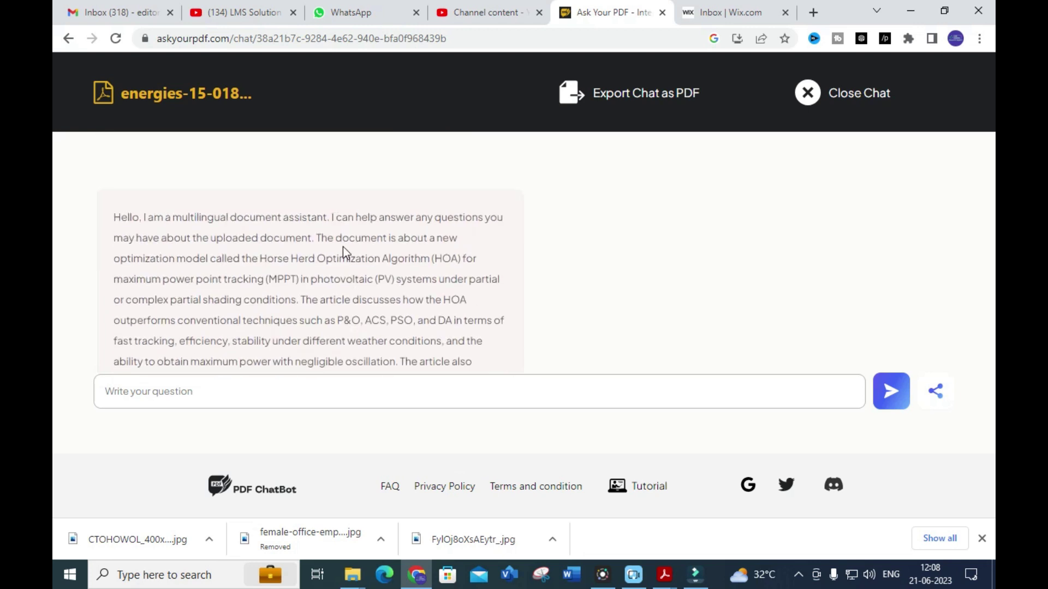
scroll(265, 232, "down", 2)
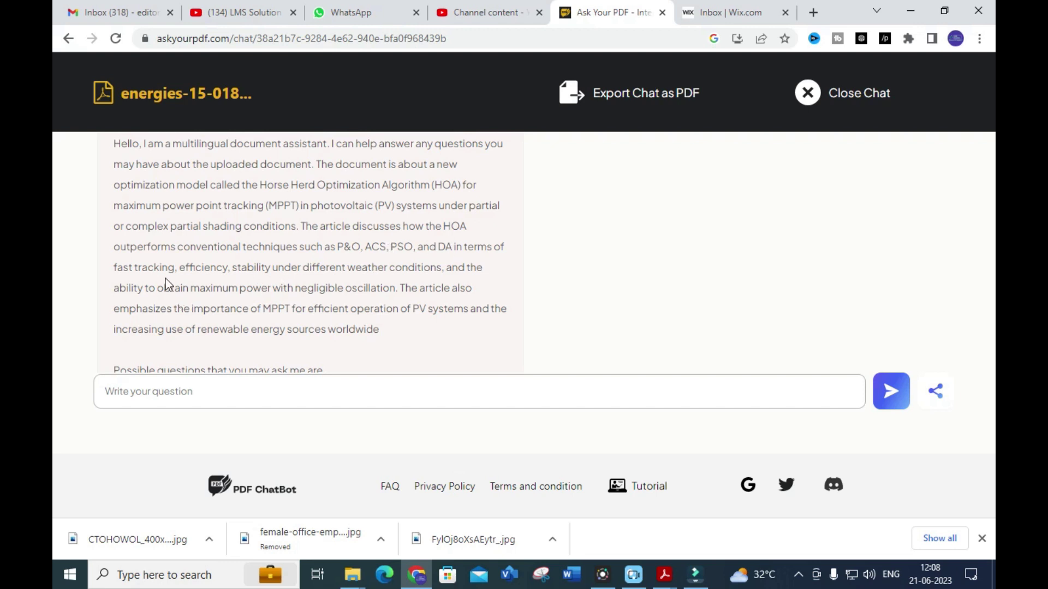
scroll(262, 289, "down", 2)
scroll(258, 292, "up", 4)
scroll(192, 262, "down", 4)
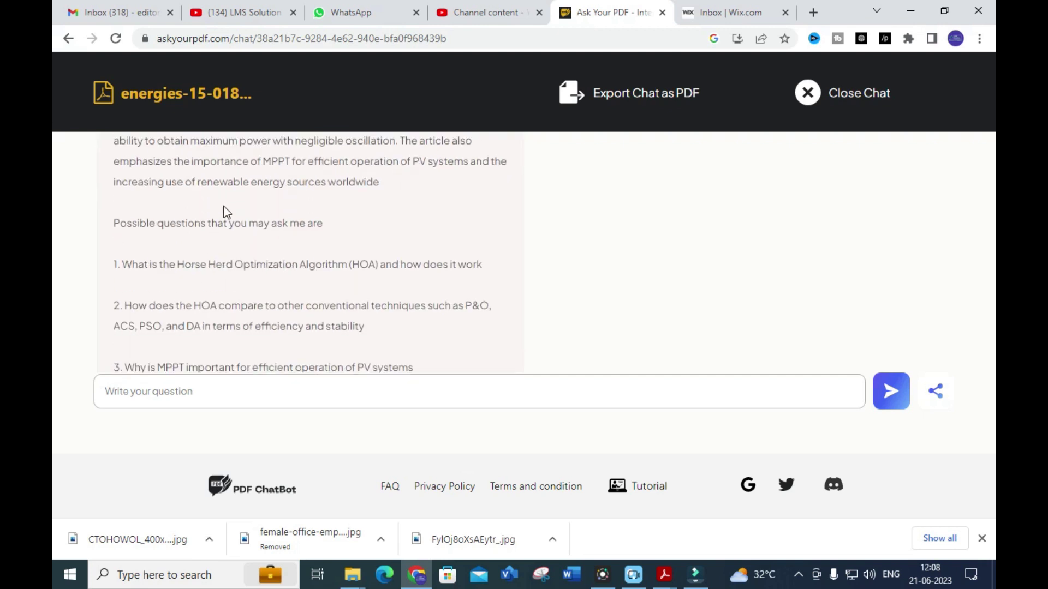
scroll(224, 209, "down", 2)
scroll(221, 212, "up", 1)
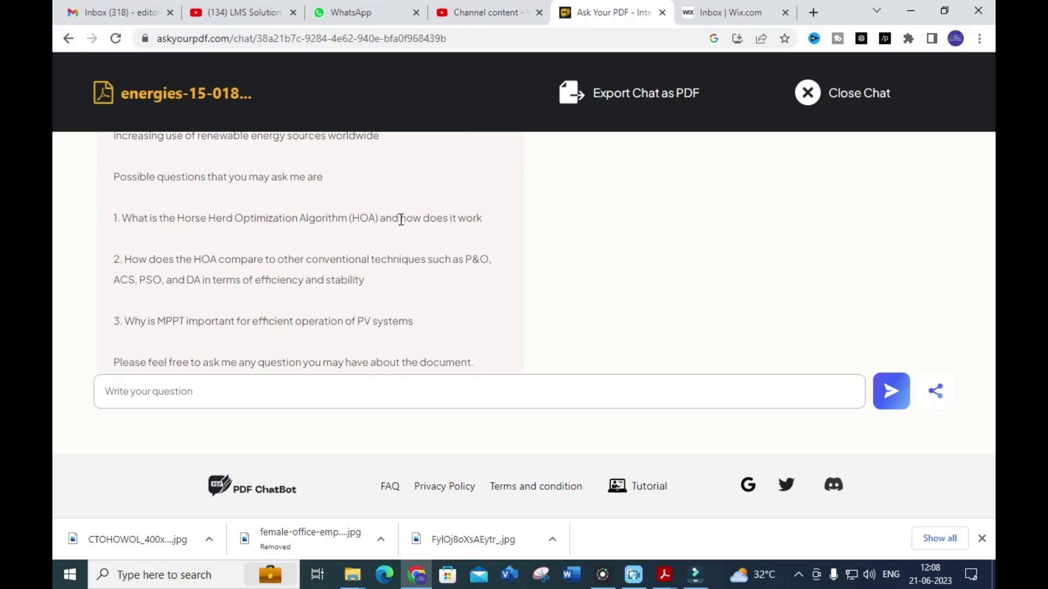
scroll(304, 231, "down", 1)
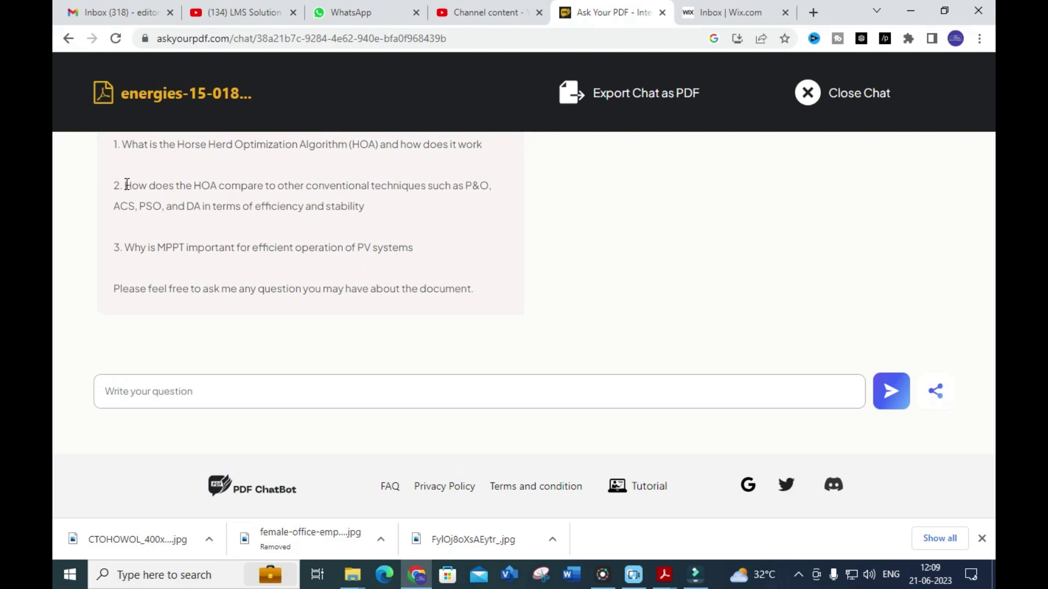
left_click_drag(125, 185, 384, 213)
key("ctrl+c")
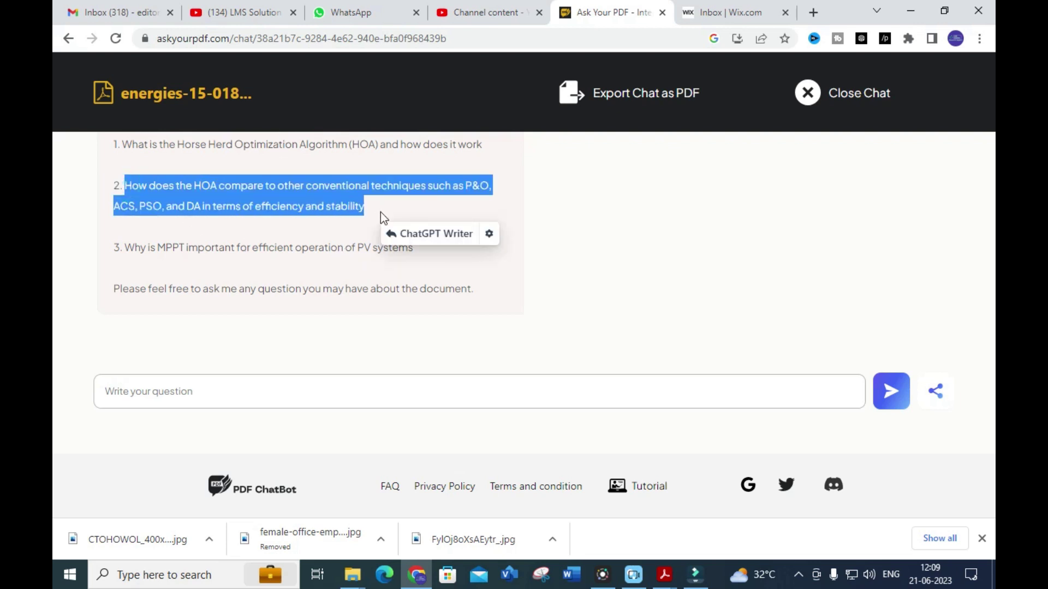
left_click(232, 397)
key("ctrl+v")
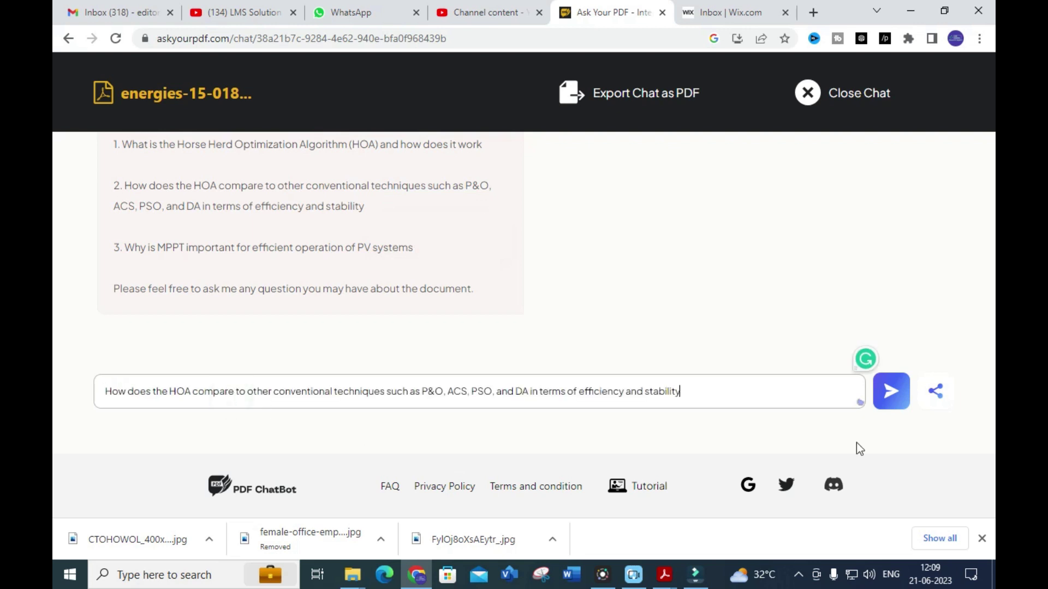
left_click(893, 399)
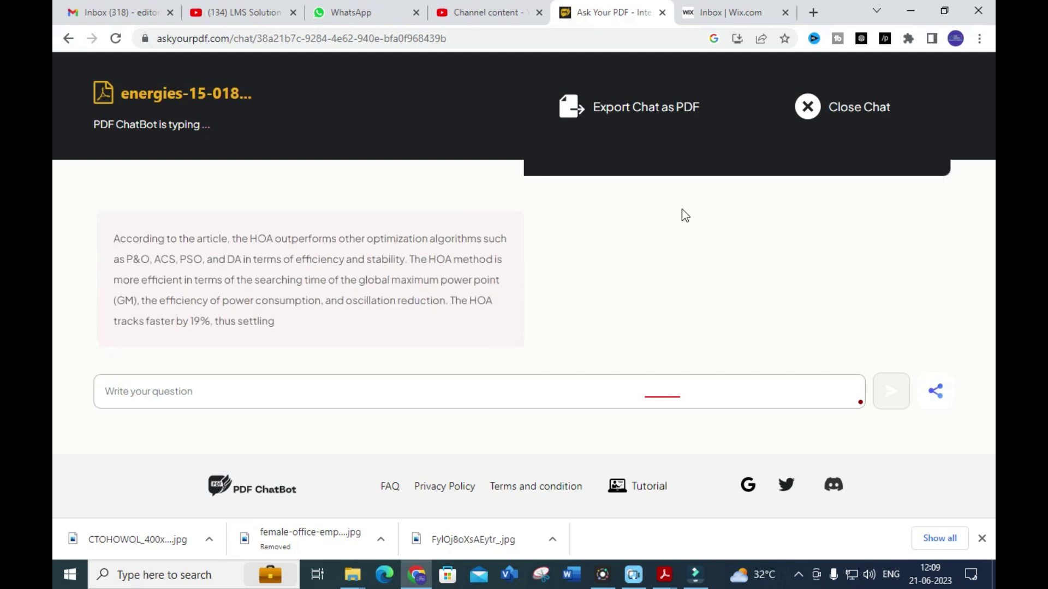
scroll(683, 216, "up", 1)
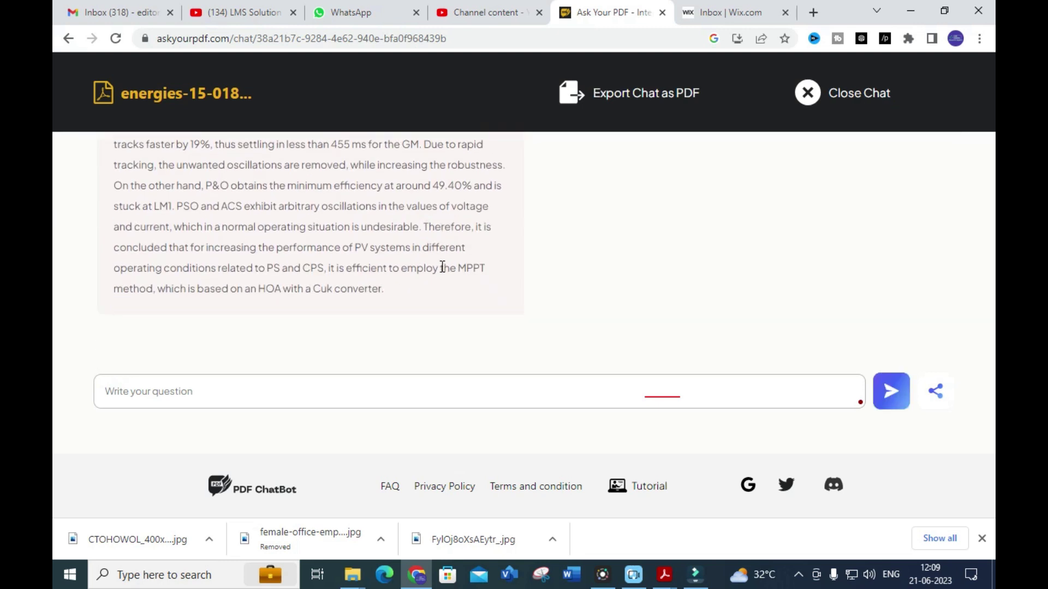
scroll(443, 267, "up", 3)
scroll(200, 269, "up", 2)
scroll(219, 251, "down", 1)
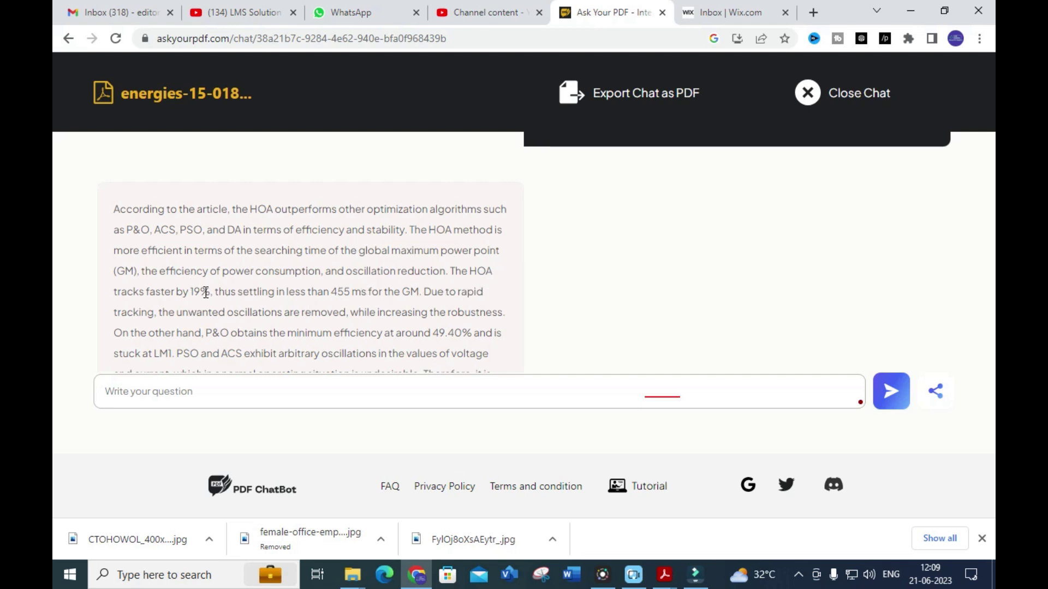
left_click_drag(190, 292, 218, 292)
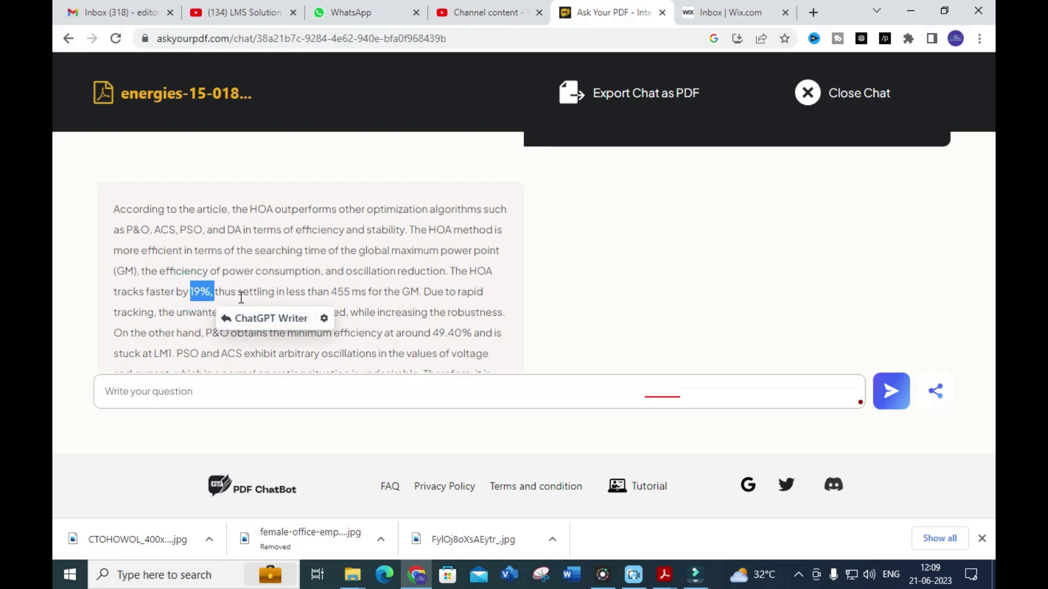
scroll(357, 285, "down", 2)
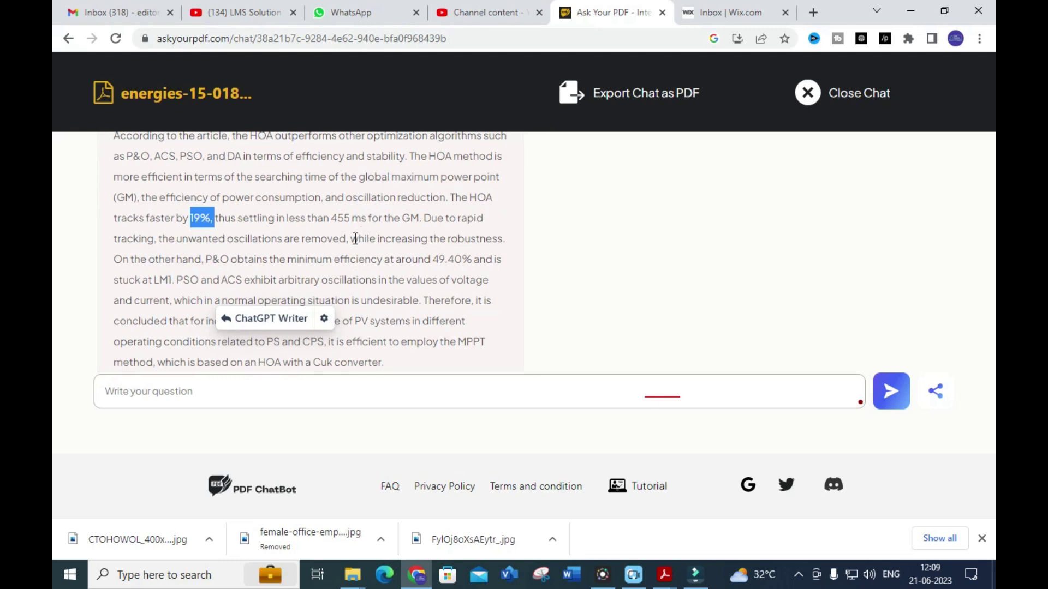
double_click(240, 258)
left_click(210, 259)
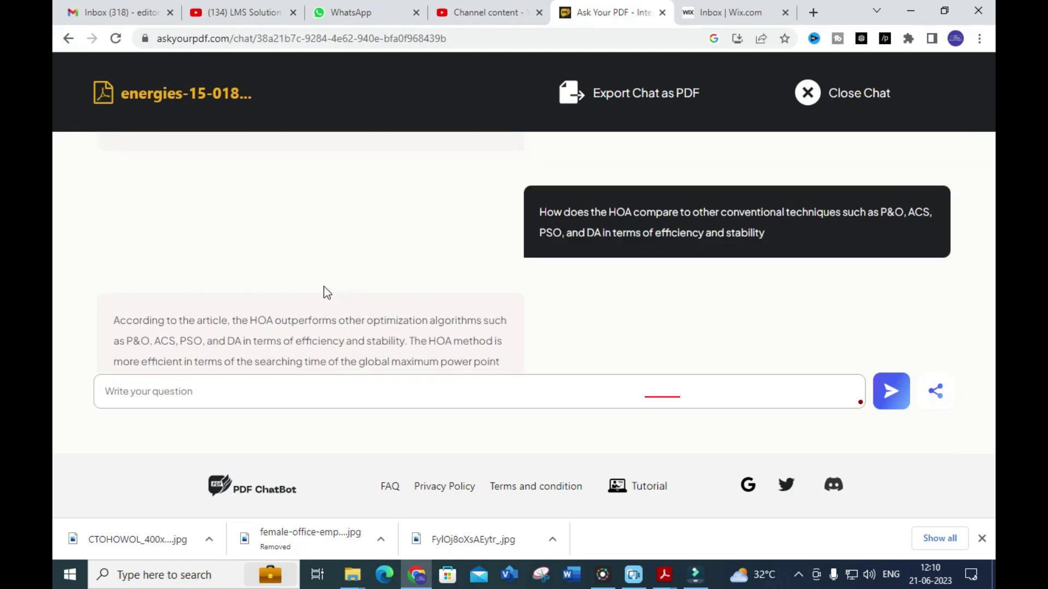
Ask 'why cuk converter is used instead of boost converter' in the energies paper chat
left_click(169, 393)
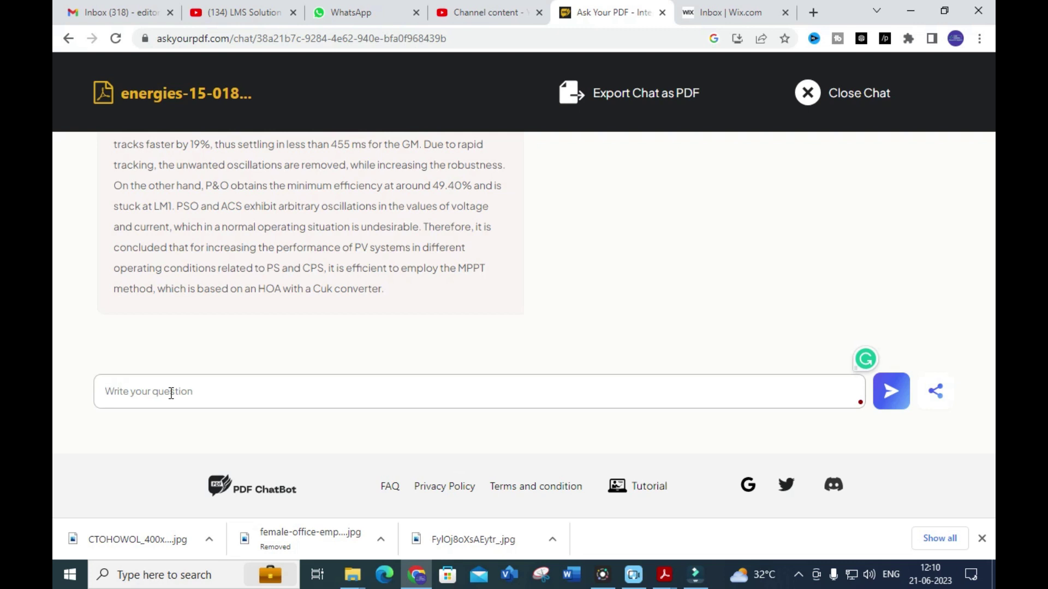
type("why cuk converter is used instes")
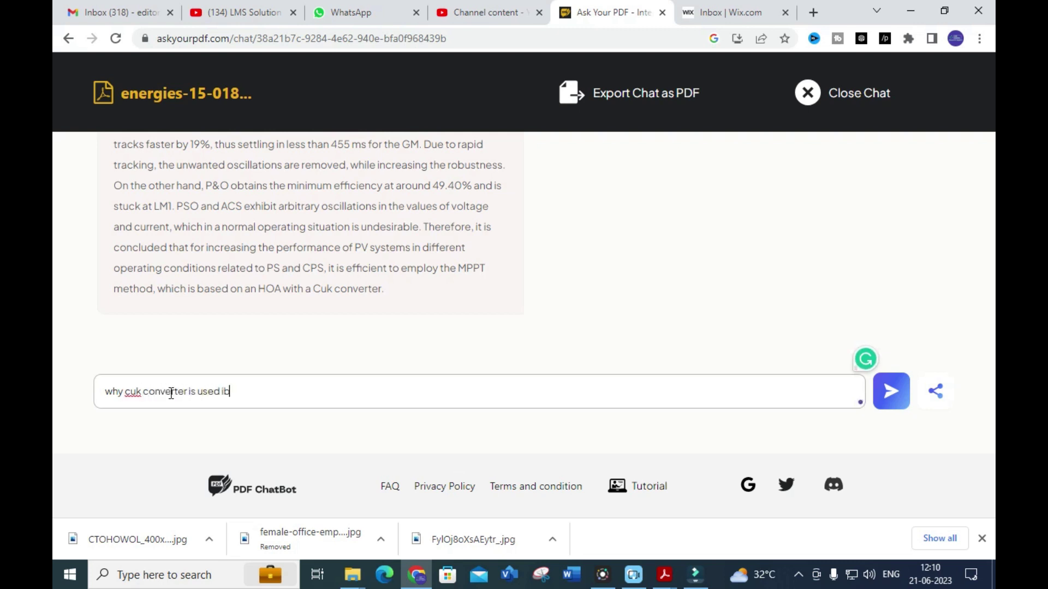
key("BackSpace")
type("ad of boost converter")
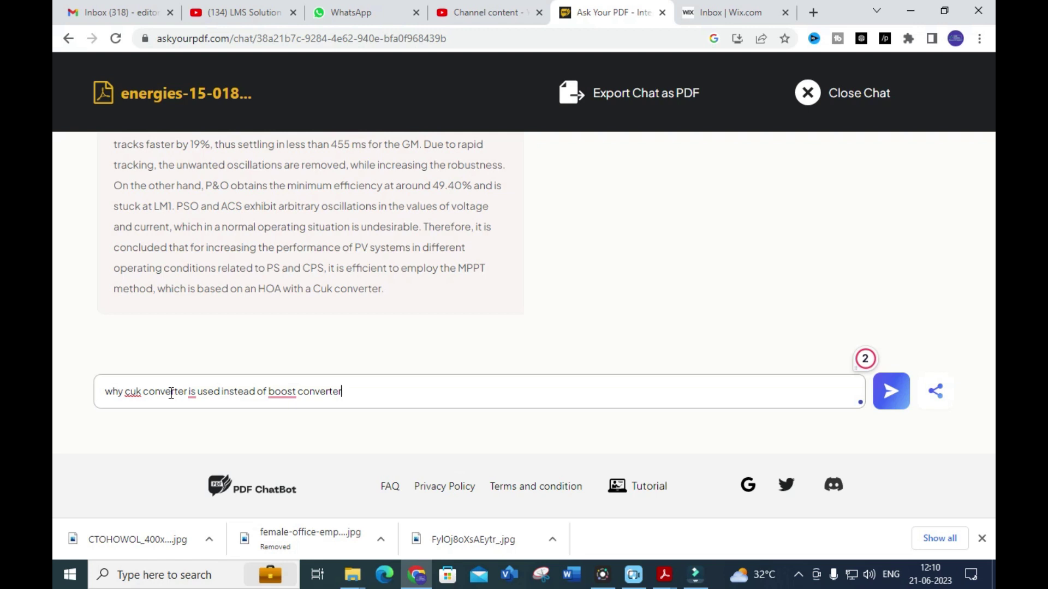
left_click(892, 391)
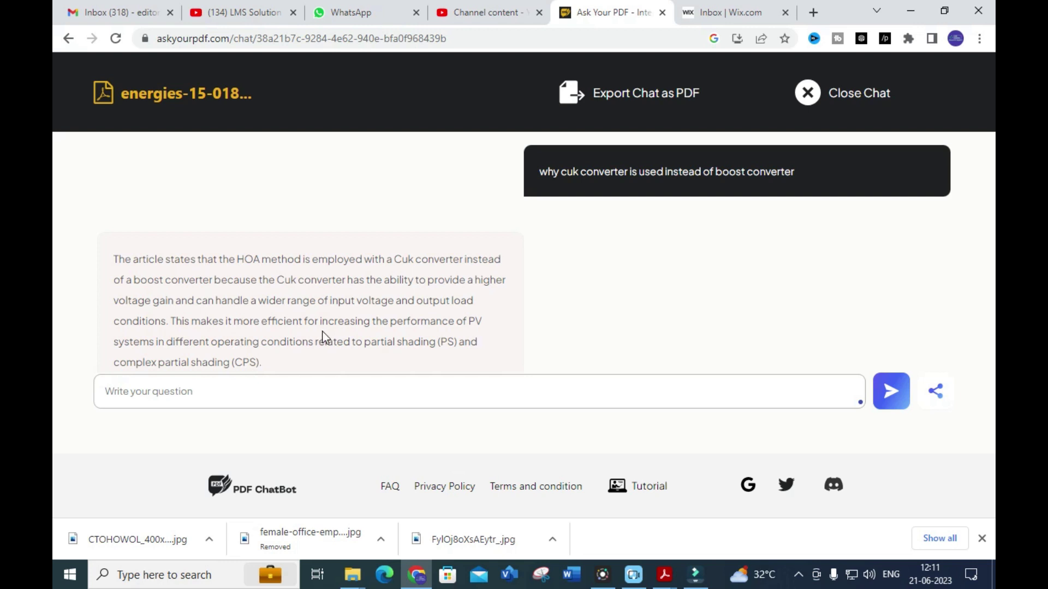
Scroll to the top of the energies chat and go back to the AskYourPDF home page
scroll(305, 300, "up", 10)
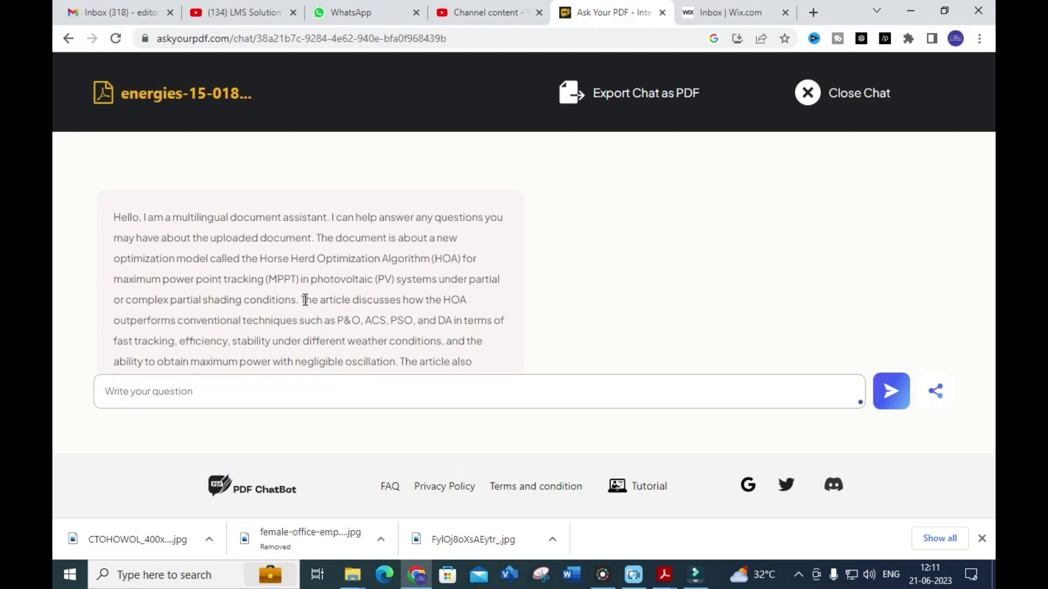
left_click(69, 38)
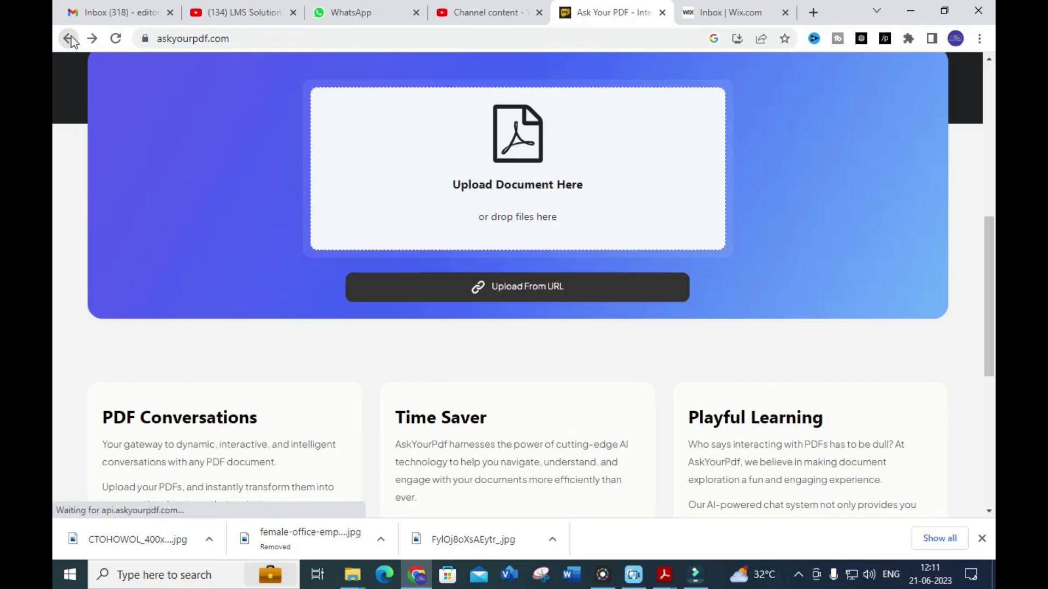
Upload rabbit.pdf through the Open dialog to start a new LARO chat
left_click(525, 147)
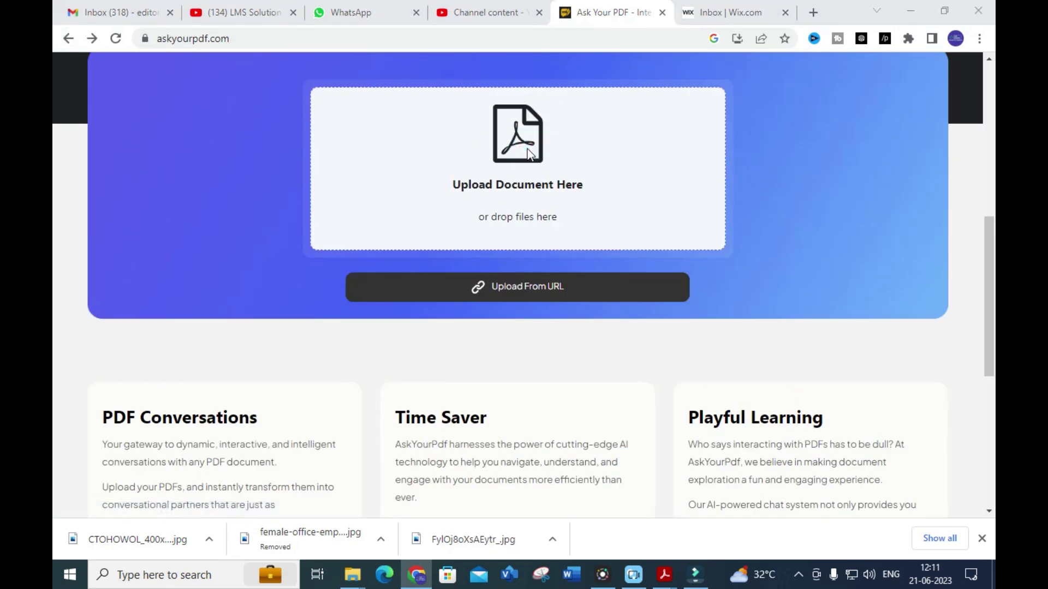
scroll(536, 271, "down", 5)
left_click(449, 322)
left_click(660, 403)
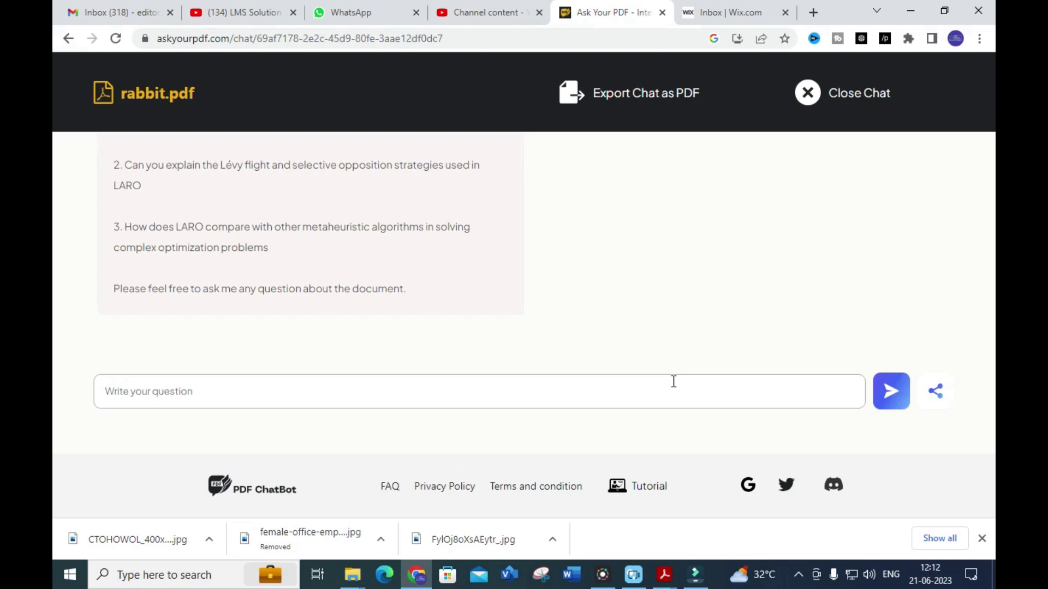
scroll(598, 264, "up", 5)
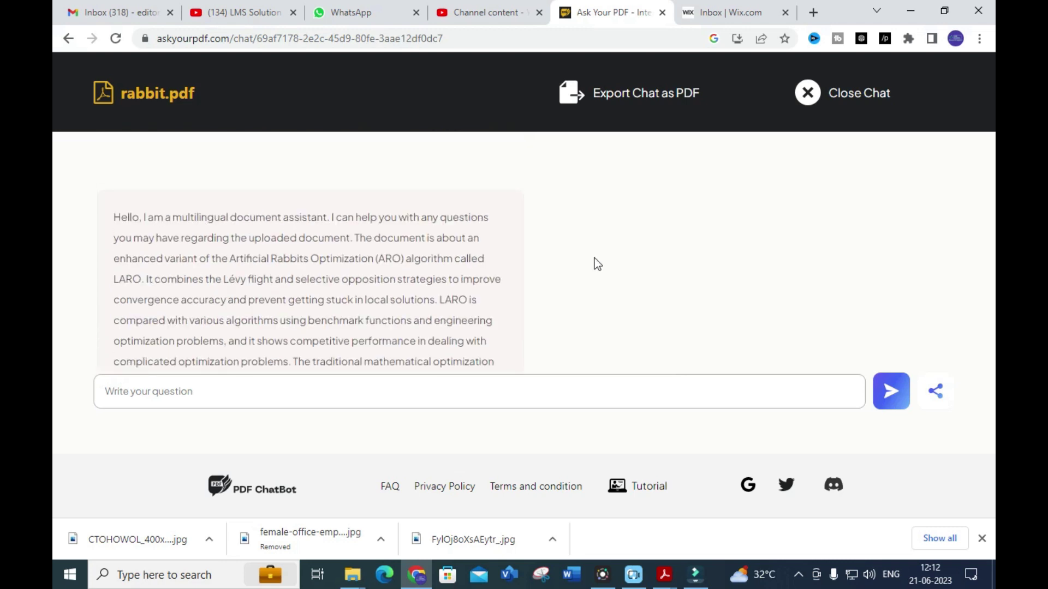
scroll(360, 202, "down", 1)
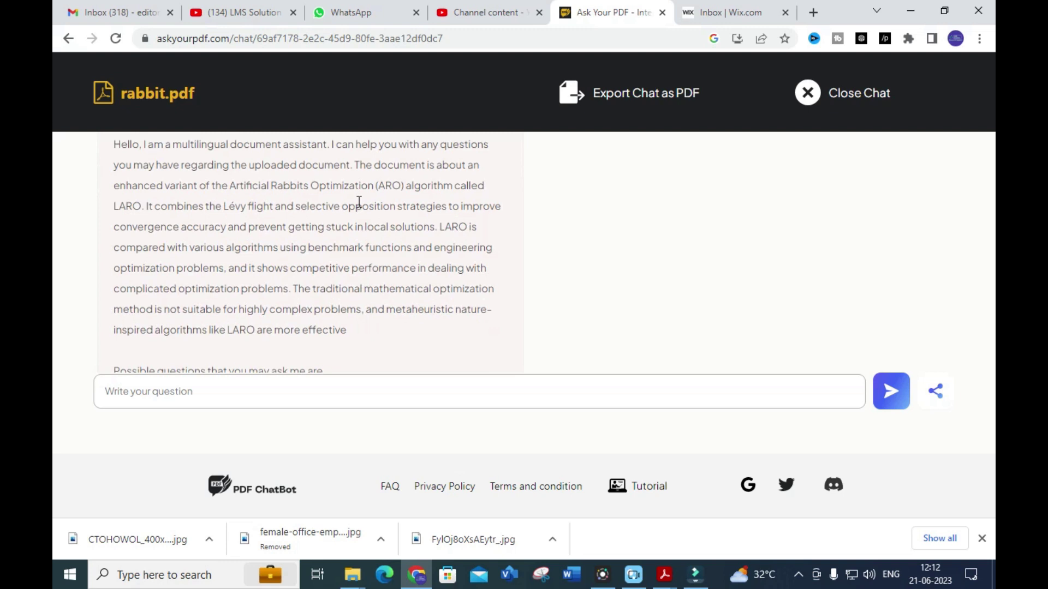
scroll(359, 202, "up", 2)
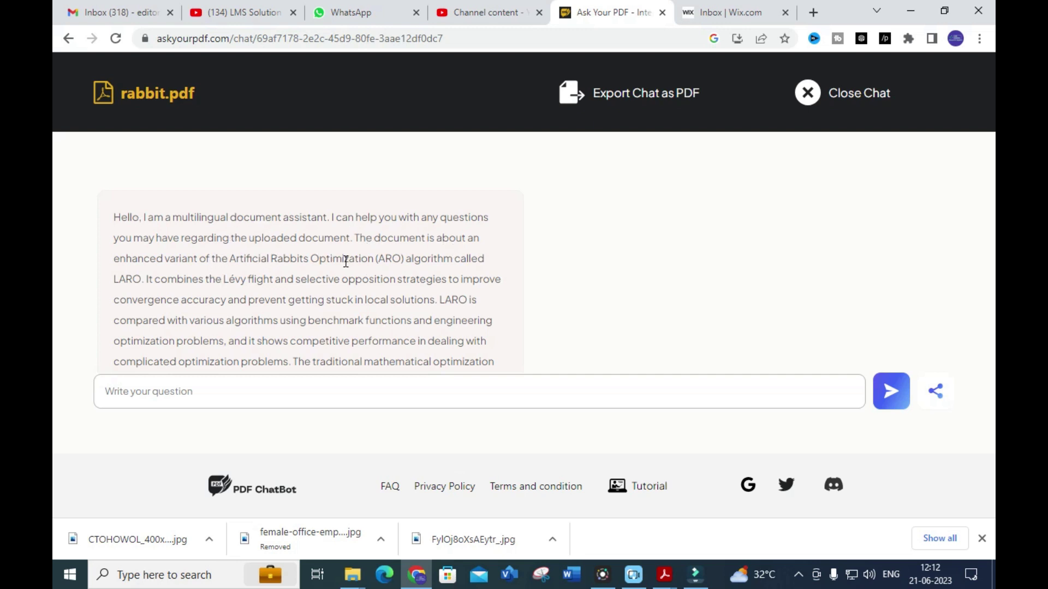
scroll(345, 261, "down", 1)
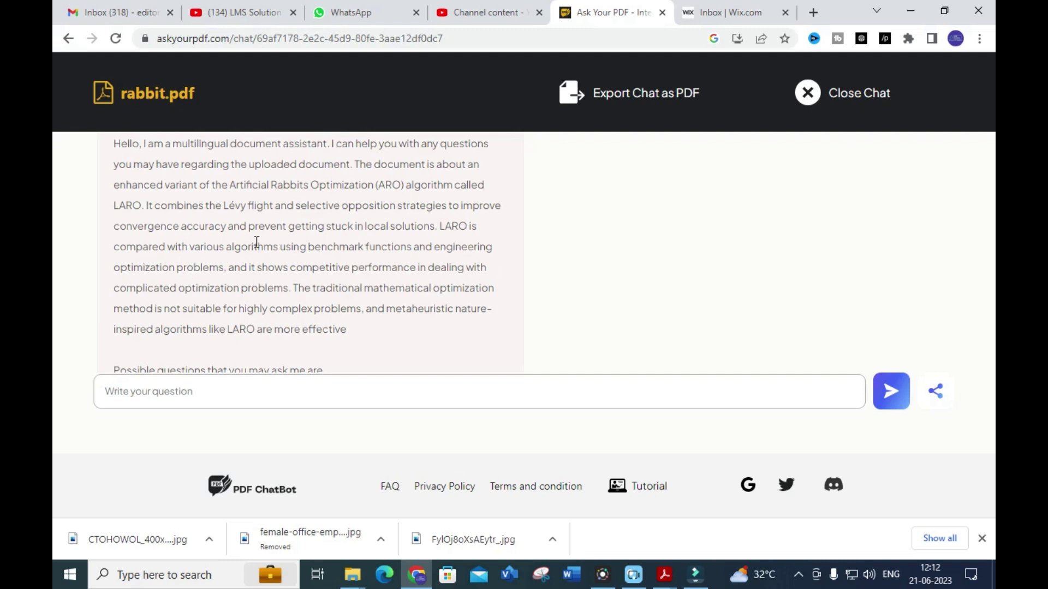
scroll(225, 266, "down", 3)
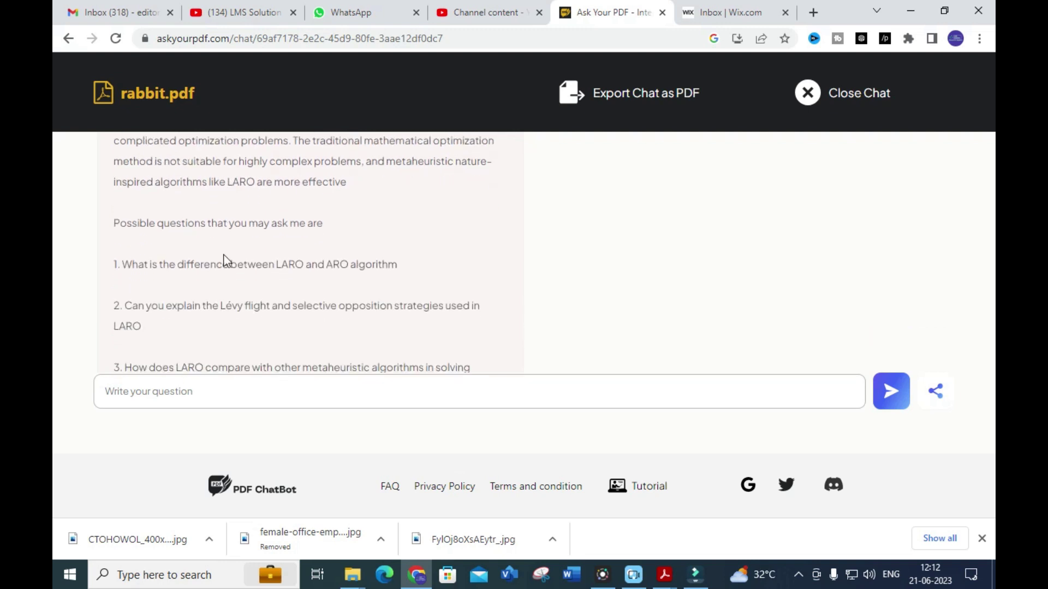
scroll(224, 254, "down", 2)
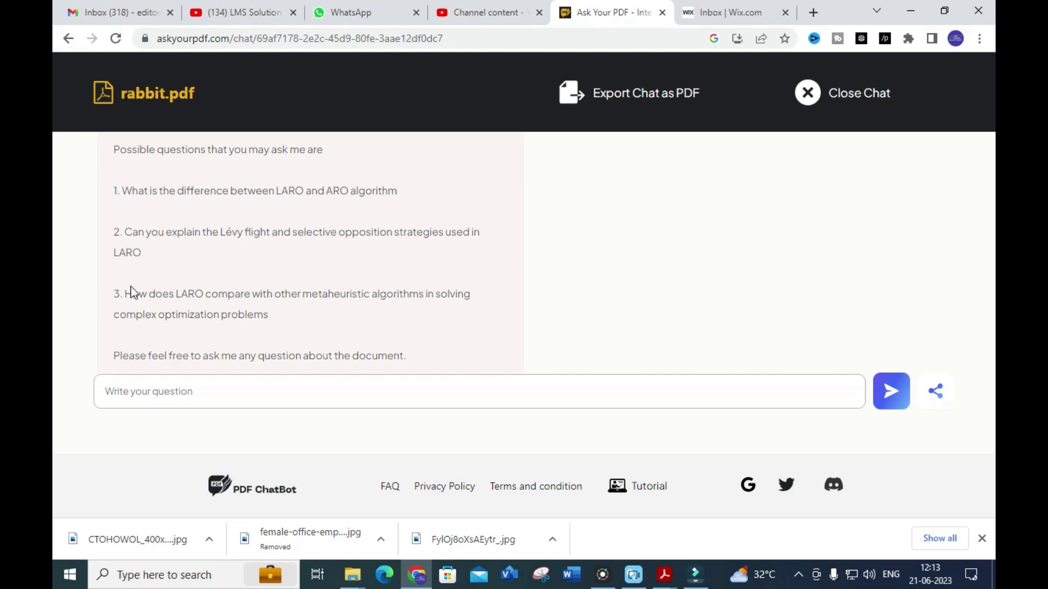
Copy suggested question 3 on LARO versus other metaheuristic algorithms and send it
left_click_drag(125, 291, 284, 328)
key("ctrl+c")
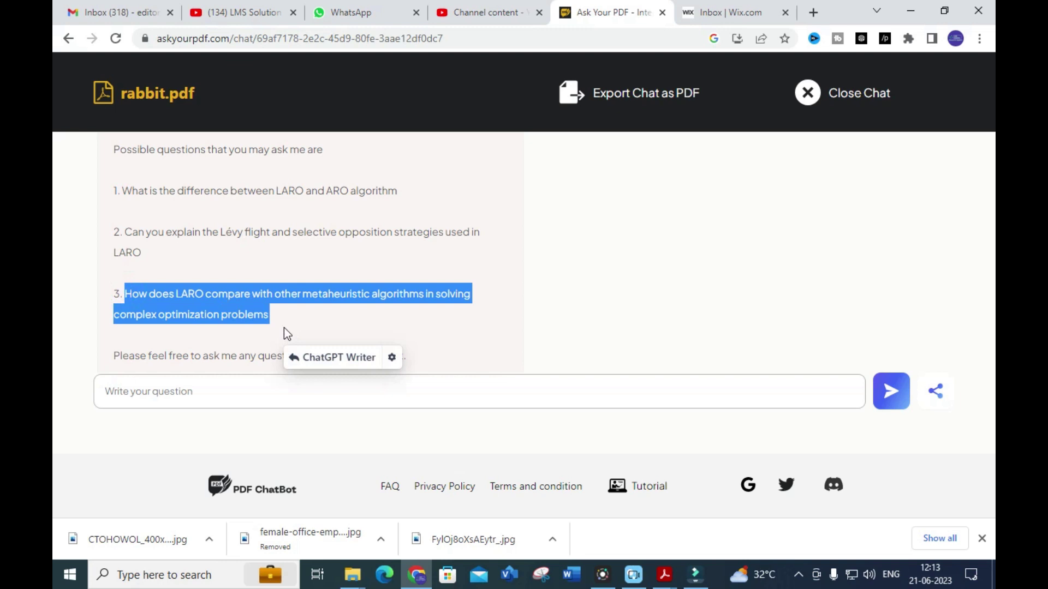
left_click(157, 386)
key("ctrl+v")
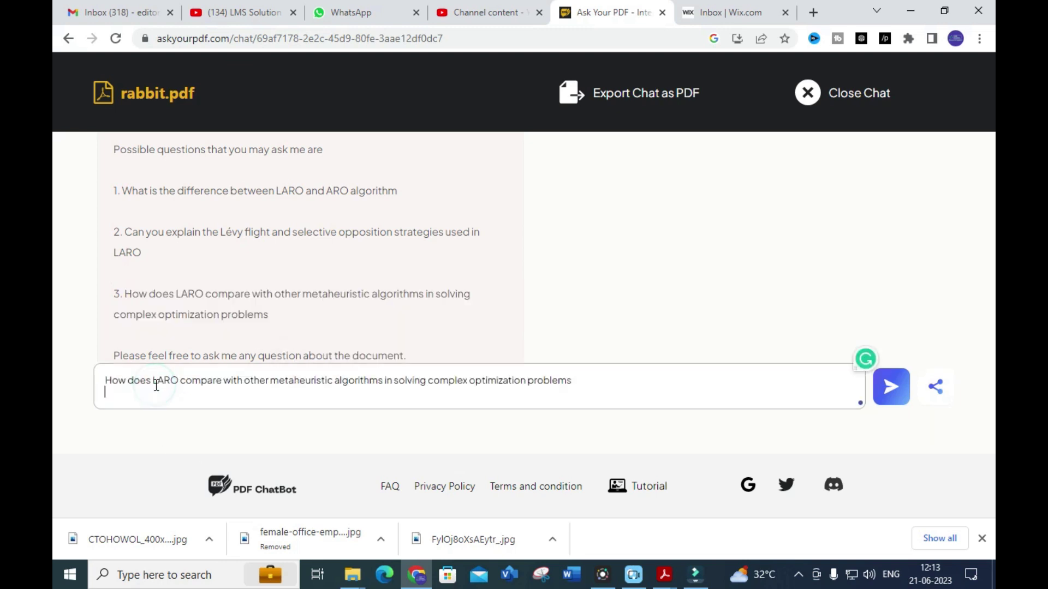
left_click(901, 386)
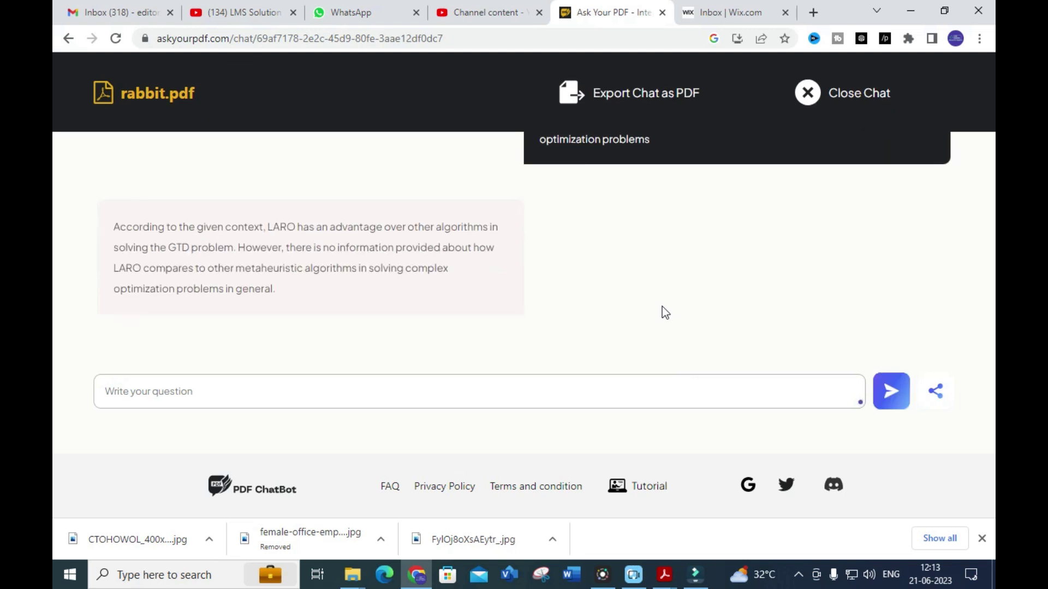
scroll(398, 293, "up", 2)
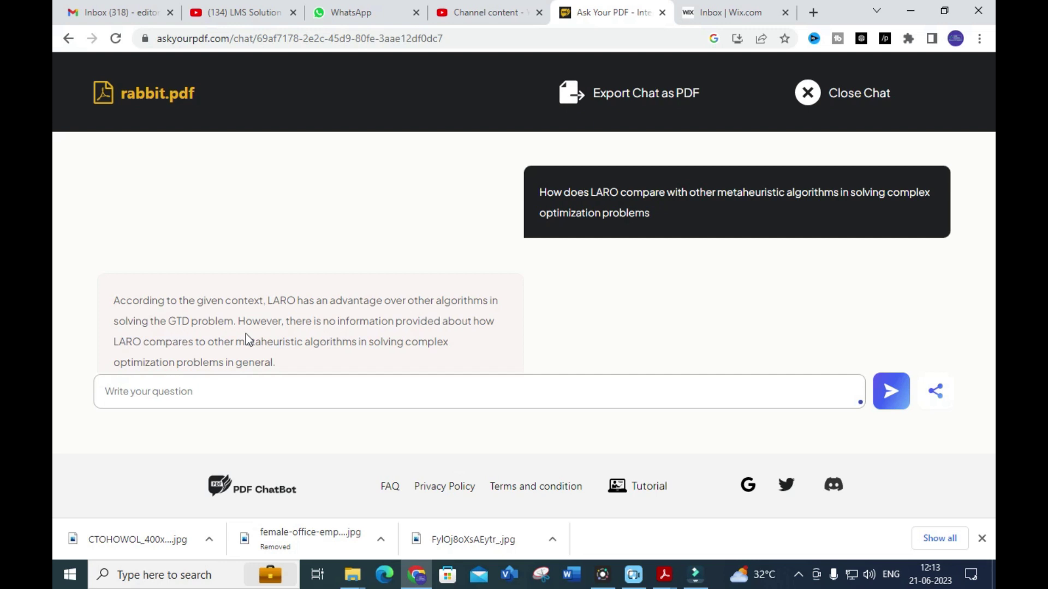
scroll(247, 332, "down", 2)
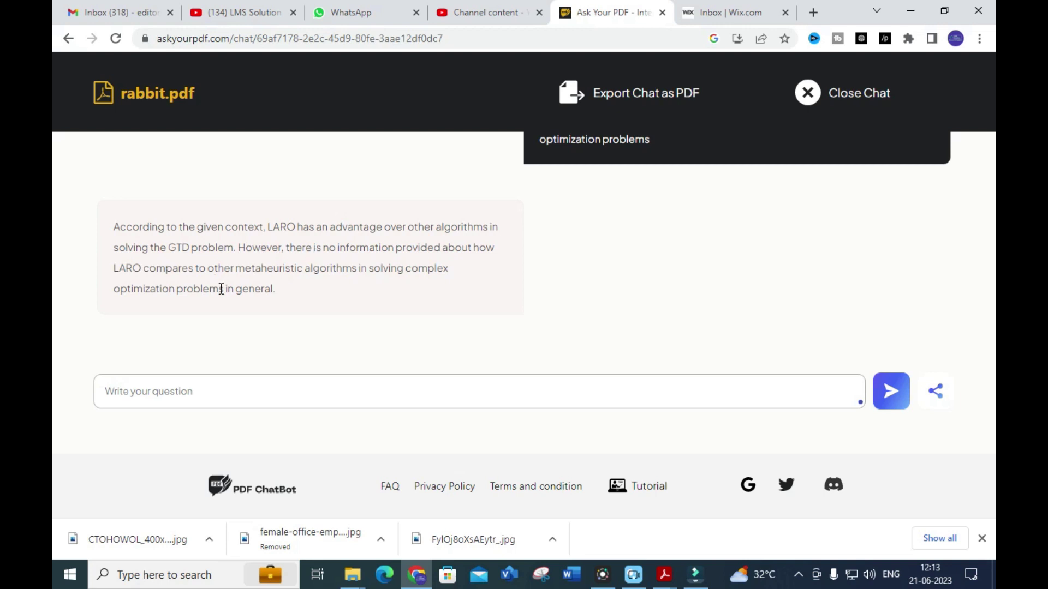
scroll(235, 292, "up", 2)
left_click_drag(168, 321, 233, 322)
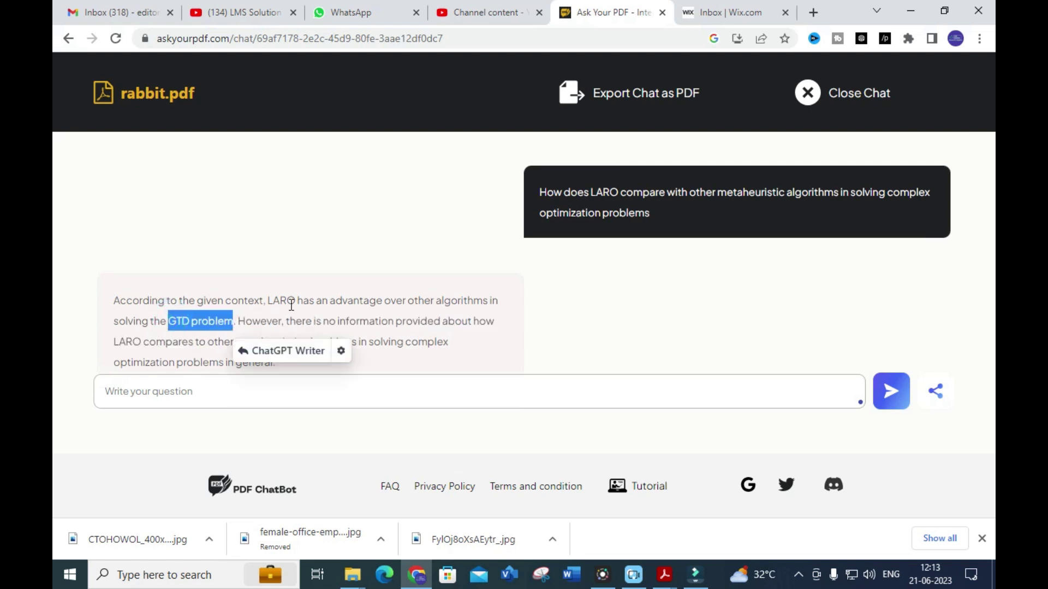
scroll(340, 282, "up", 3)
scroll(341, 277, "up", 5)
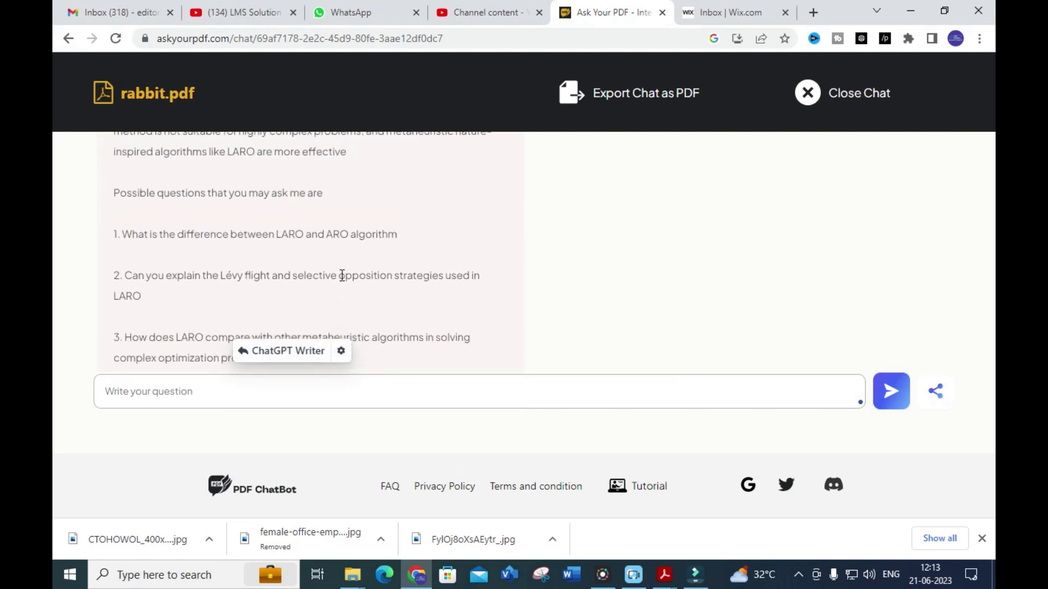